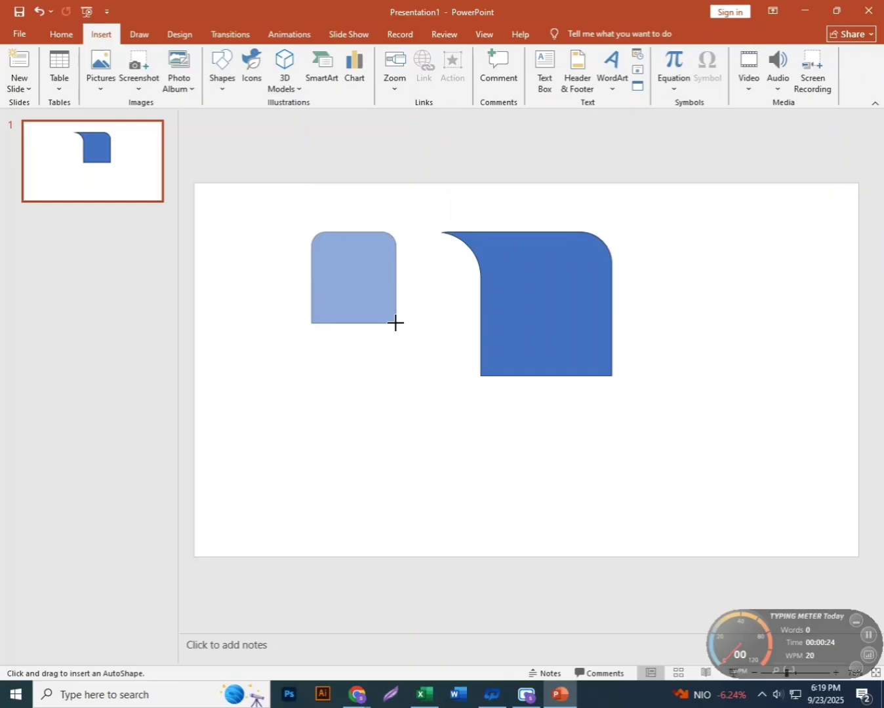
Draw a top-rounded rectangle about 1.83 by 1.67 inches beside the large shape and round its upper corners fully
drag(396, 322, 395, 323)
drag(379, 233, 353, 232)
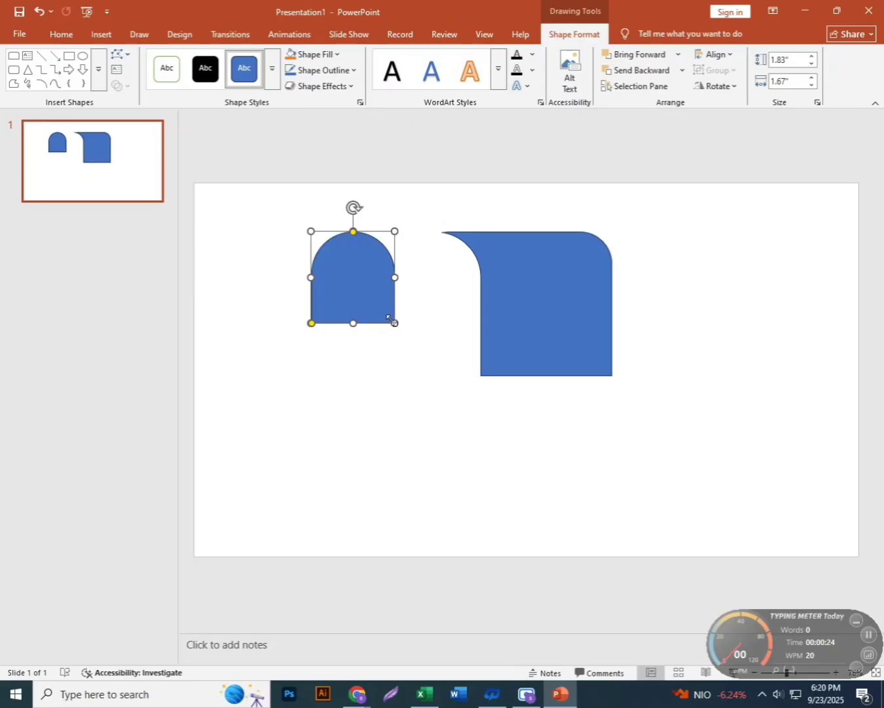
Resize the small rounded shape to about 1.5 by 1.48 inches and fit it against the large shape's curved left edge
drag(392, 323, 484, 293)
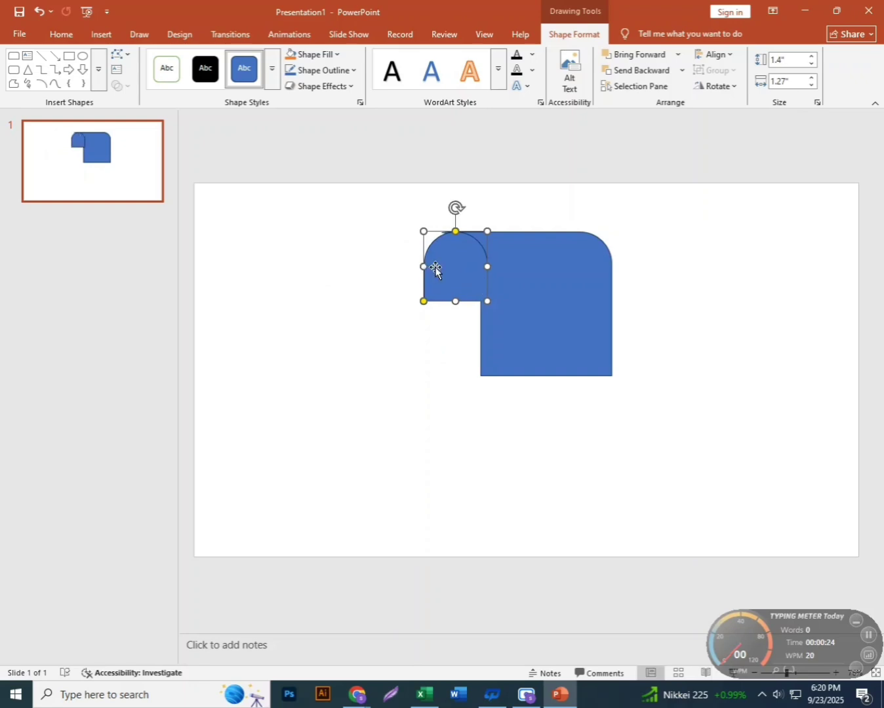
drag(436, 266, 490, 302)
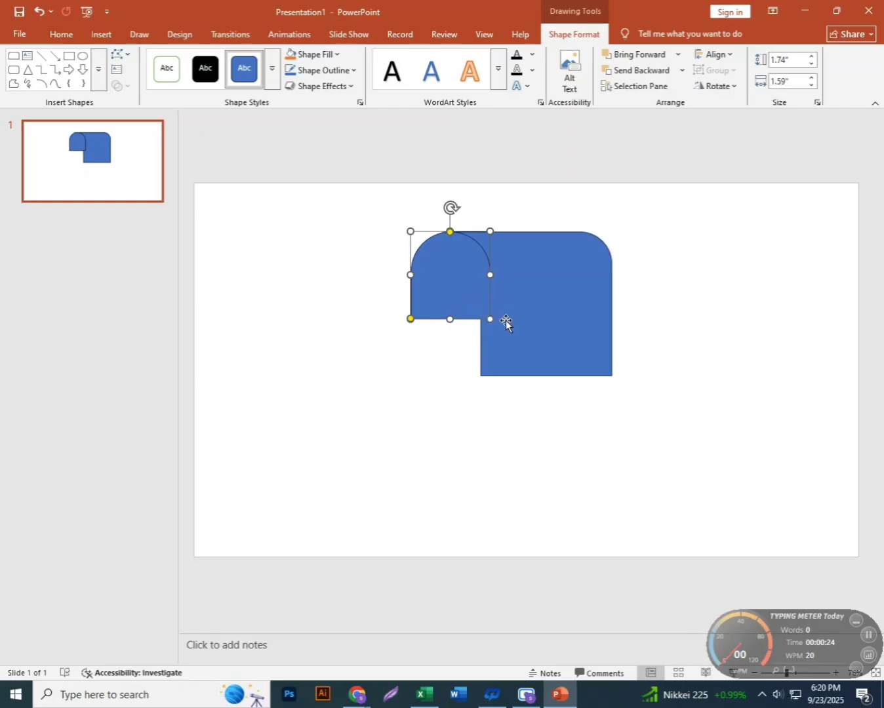
drag(490, 319, 457, 272)
click(497, 285)
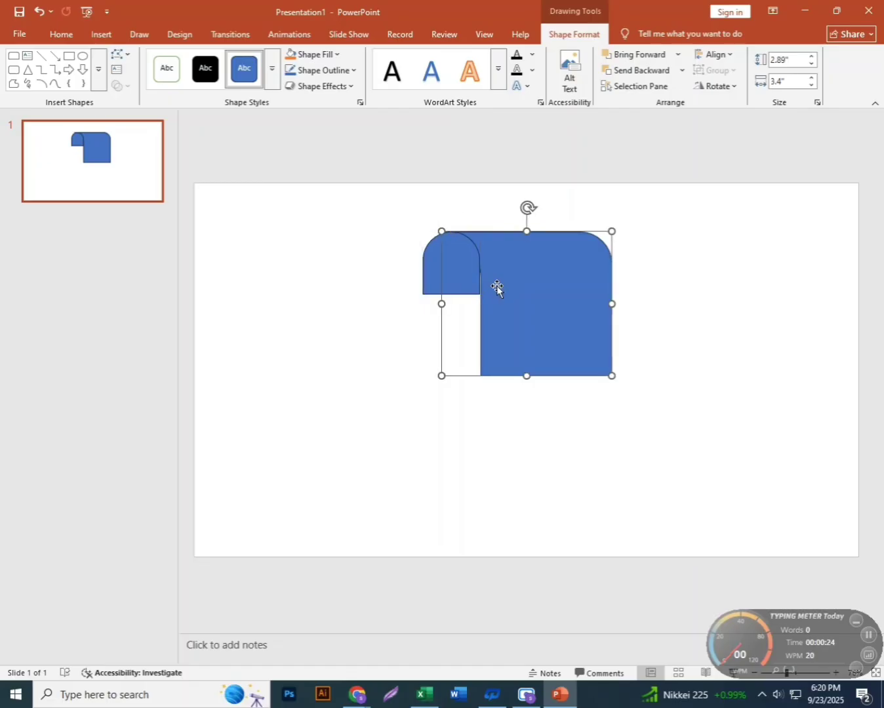
click(473, 289)
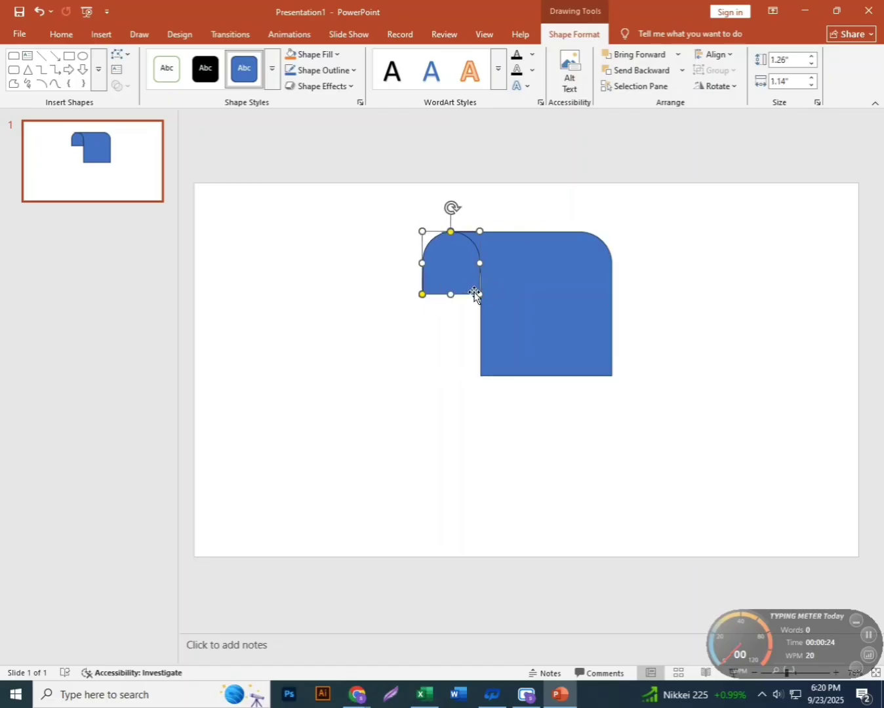
drag(476, 294, 464, 281)
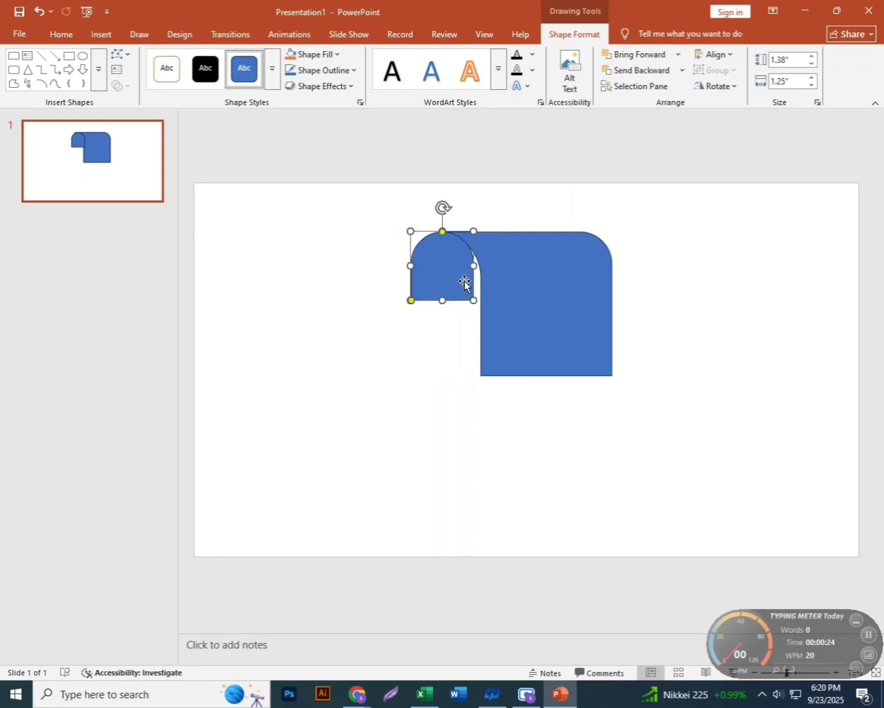
click(514, 296)
click(446, 293)
drag(475, 303, 486, 306)
click(549, 307)
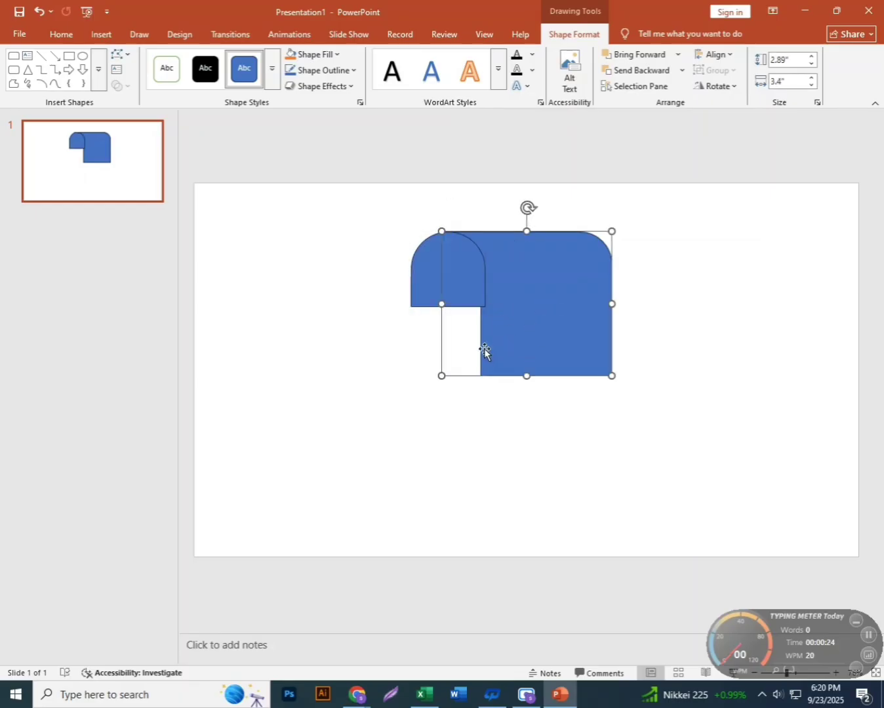
Remove the outline from the small rounded shape
drag(351, 221, 490, 312)
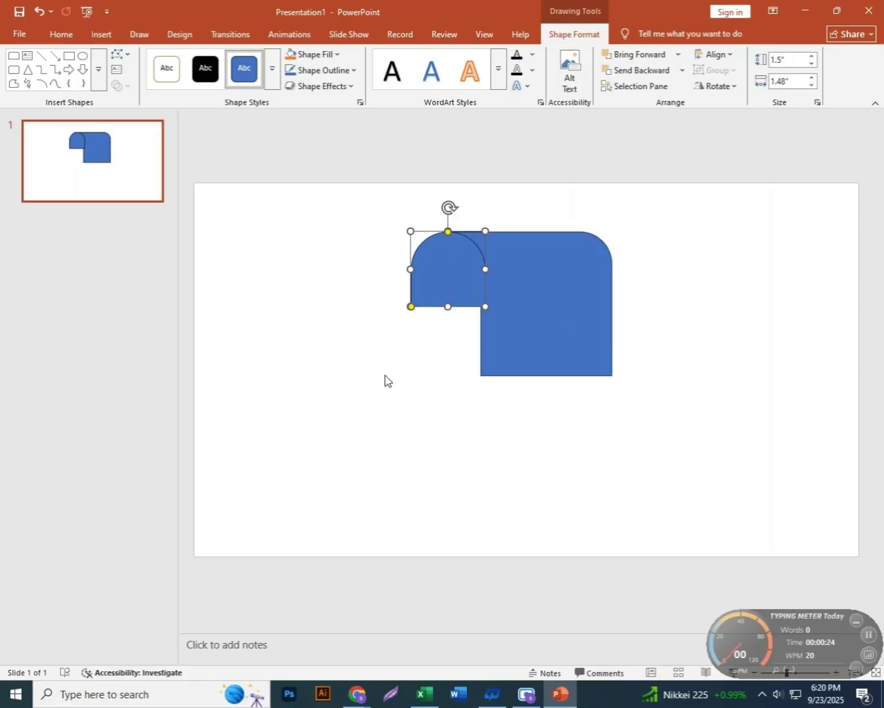
click(351, 72)
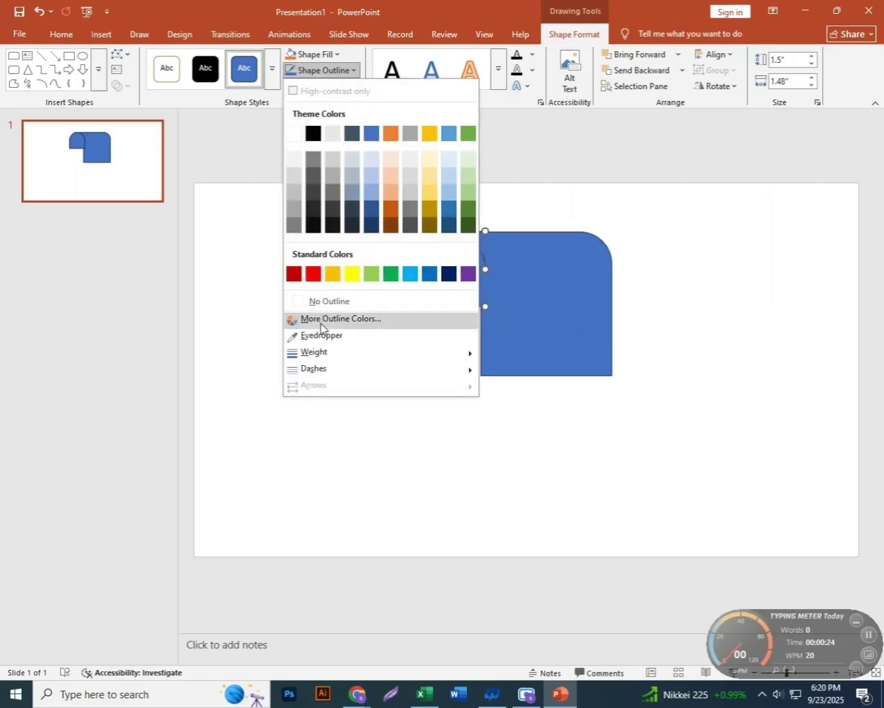
click(325, 304)
click(676, 341)
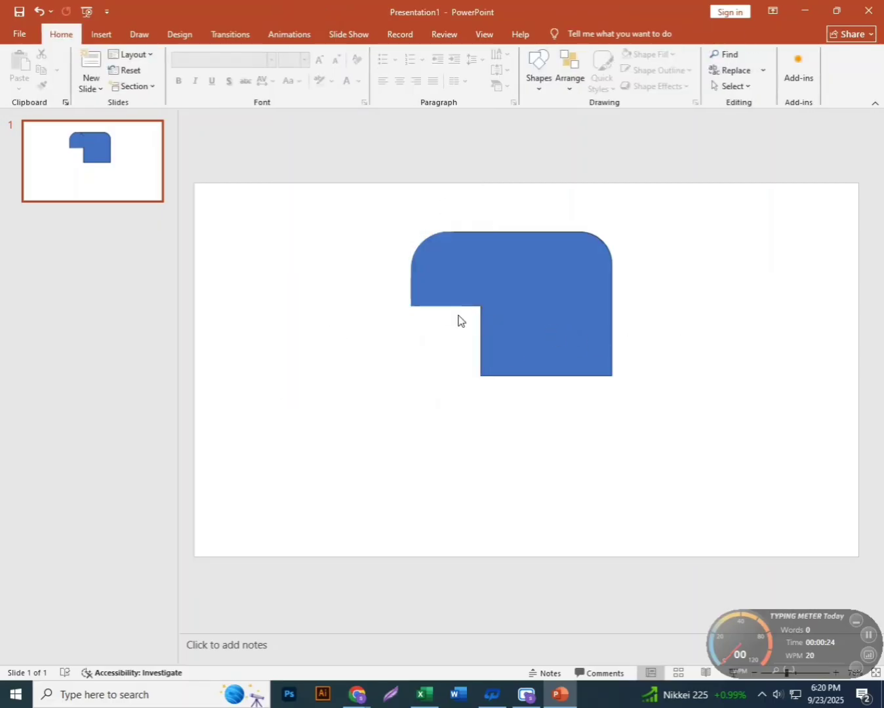
Send the small rounded shape to the back, behind the large shape
click(439, 301)
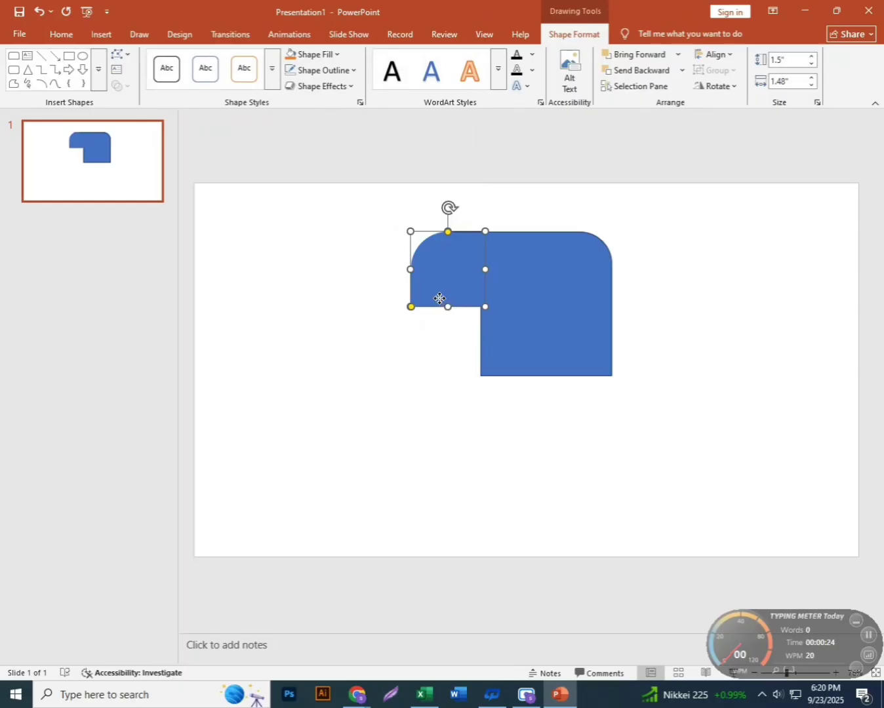
right_click(439, 298)
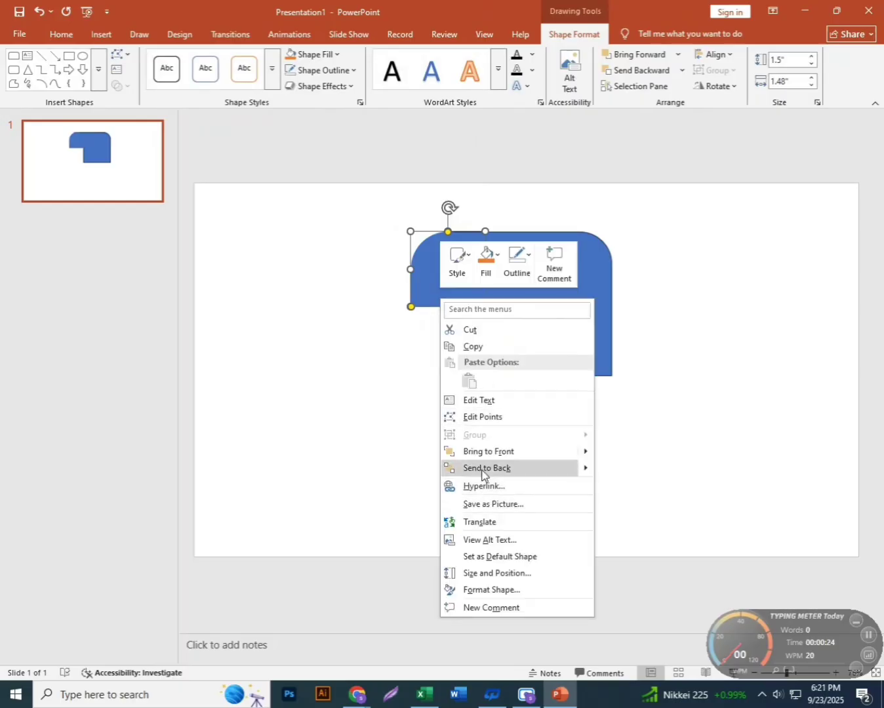
click(482, 467)
click(443, 460)
Apply No Outline to the small rounded shape again and to the large shape
click(455, 304)
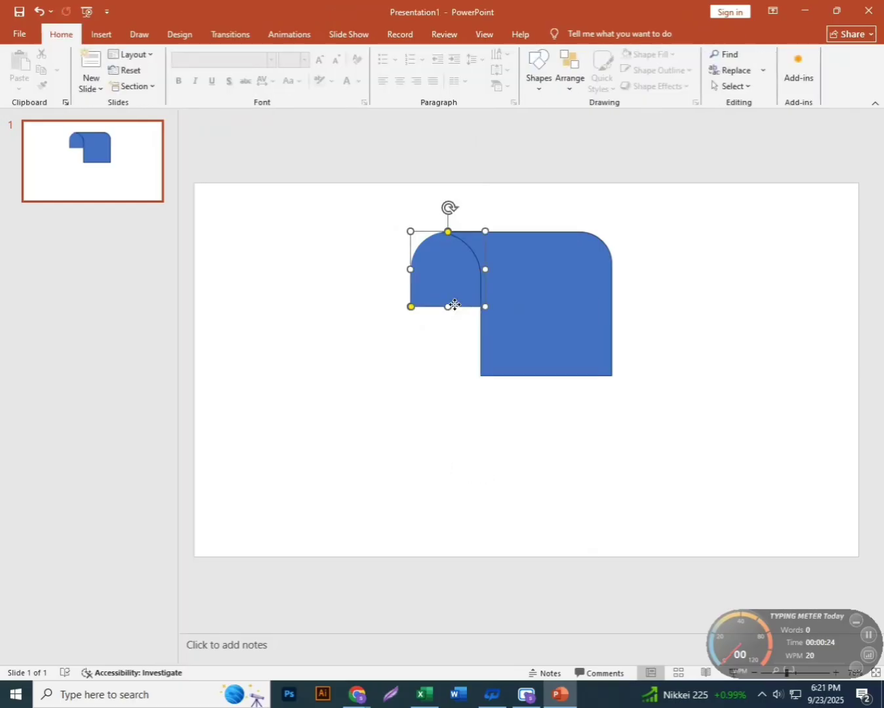
click(335, 72)
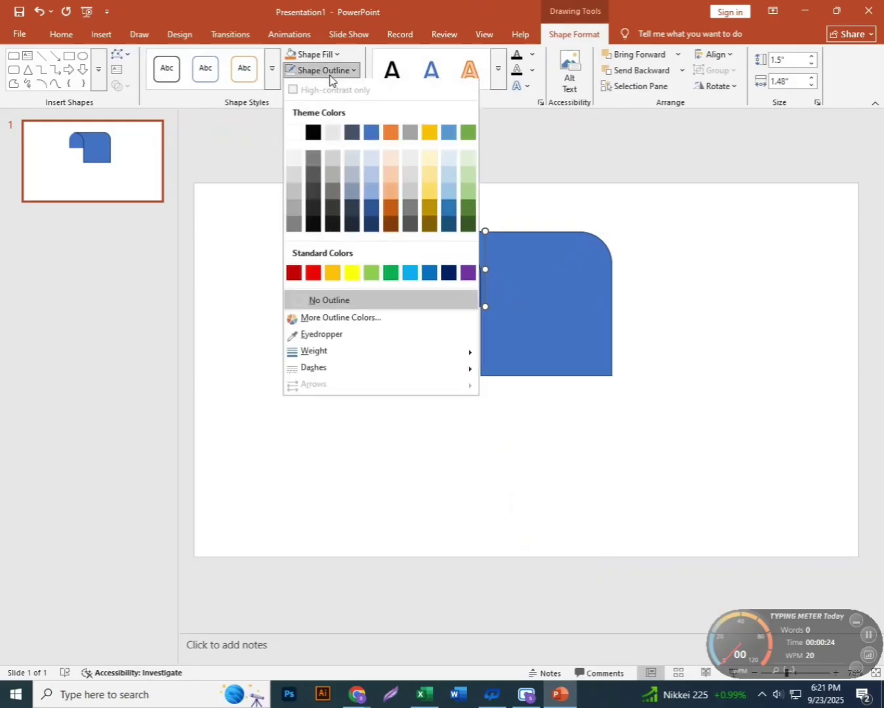
click(325, 303)
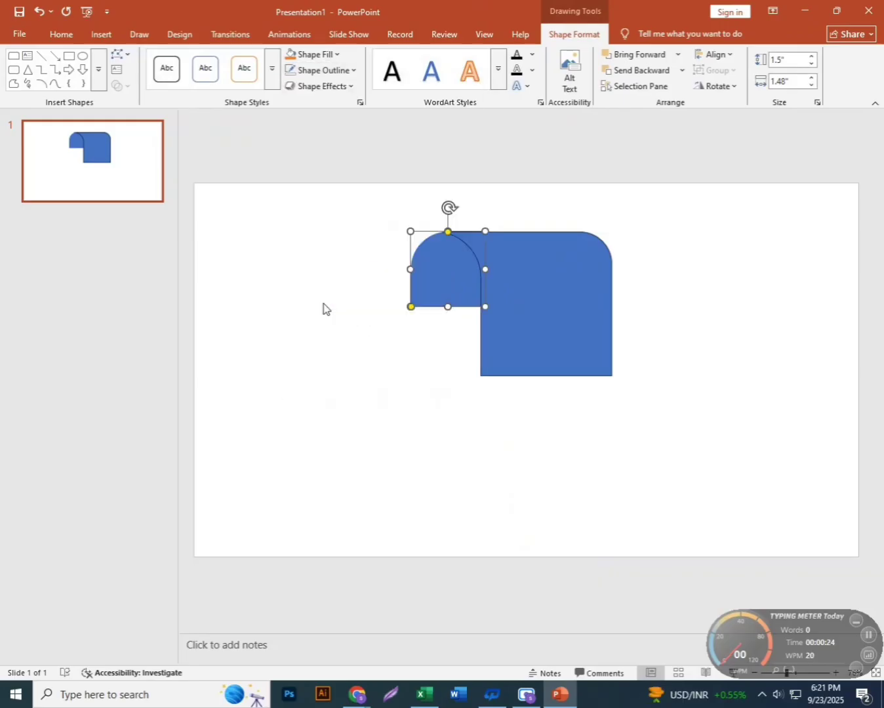
click(579, 293)
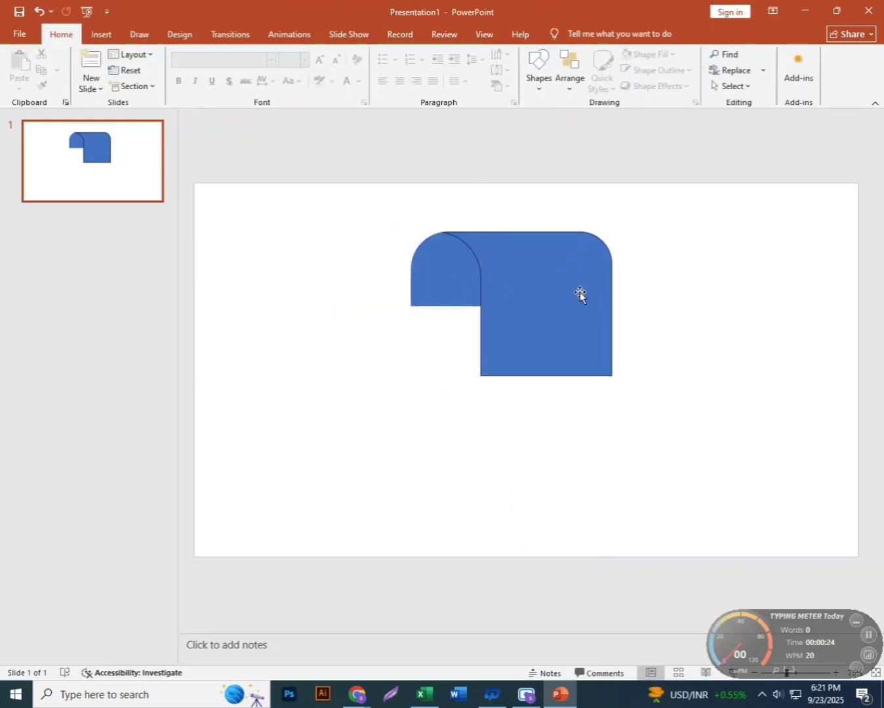
click(325, 70)
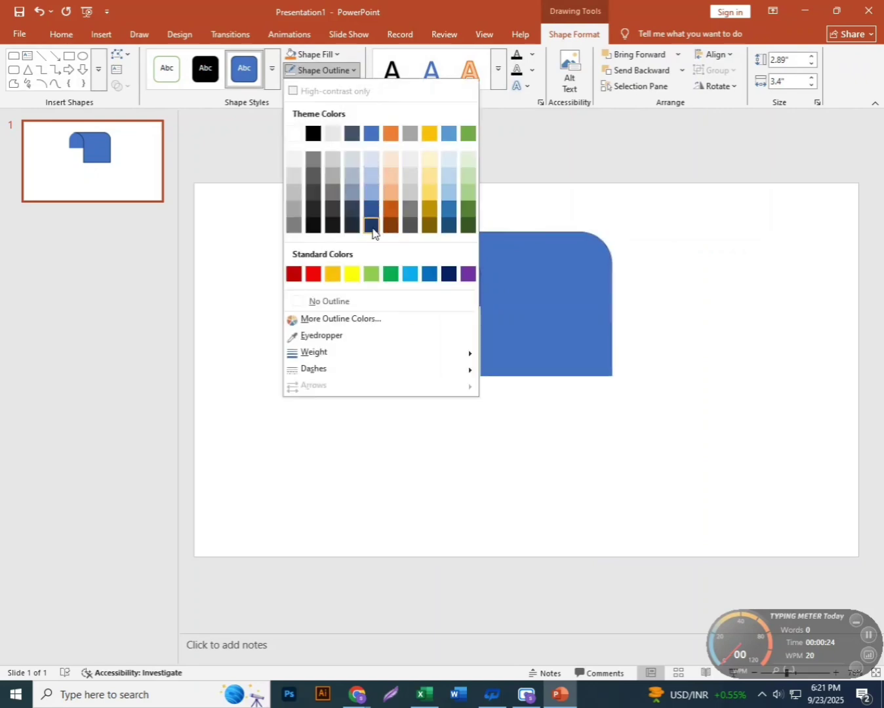
click(318, 305)
click(728, 319)
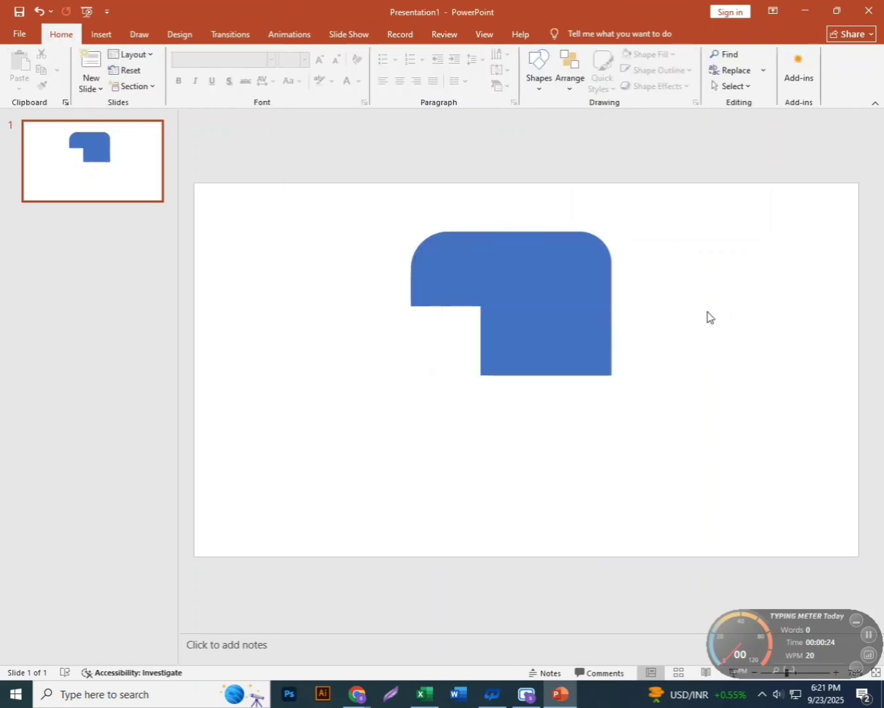
click(502, 319)
drag(378, 256, 557, 402)
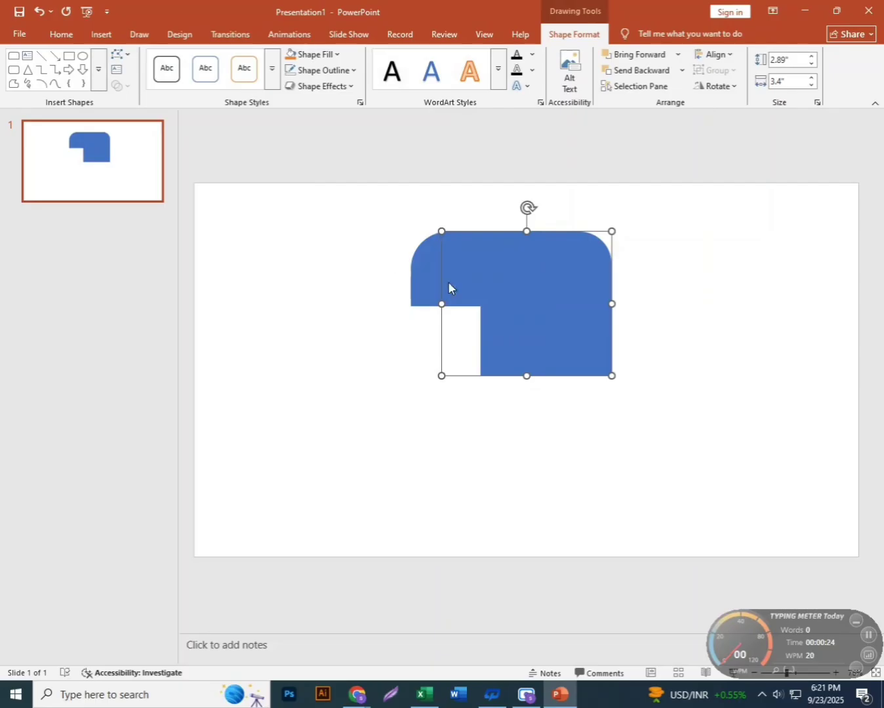
drag(611, 376, 562, 355)
key(ctrl+z)
click(683, 388)
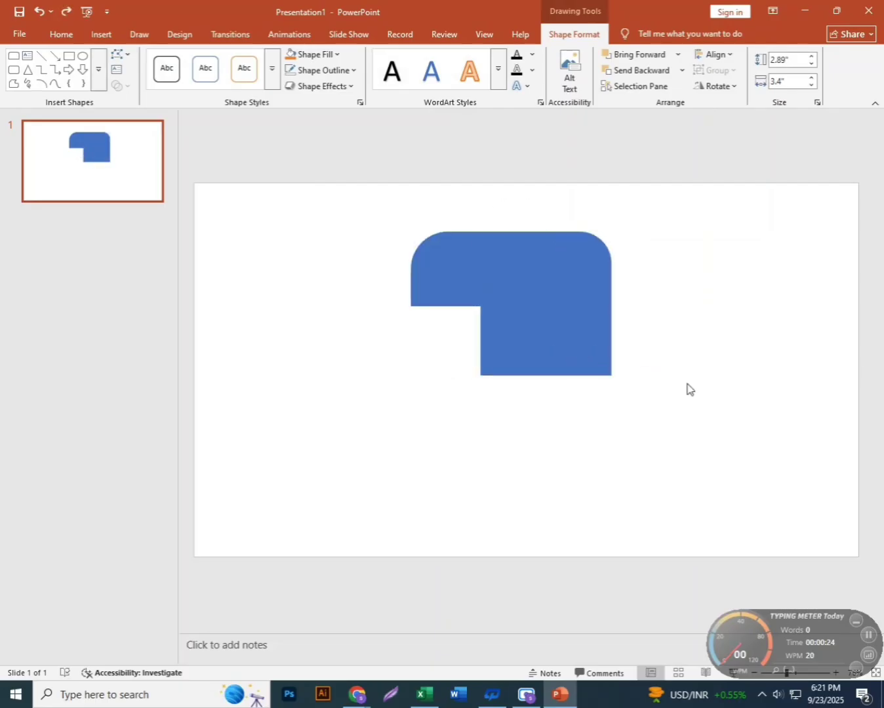
Scale both shapes down together, bringing the large one to about 2.53 by 2.76 inches, and shift them slightly
click(546, 319)
shift+click(432, 280)
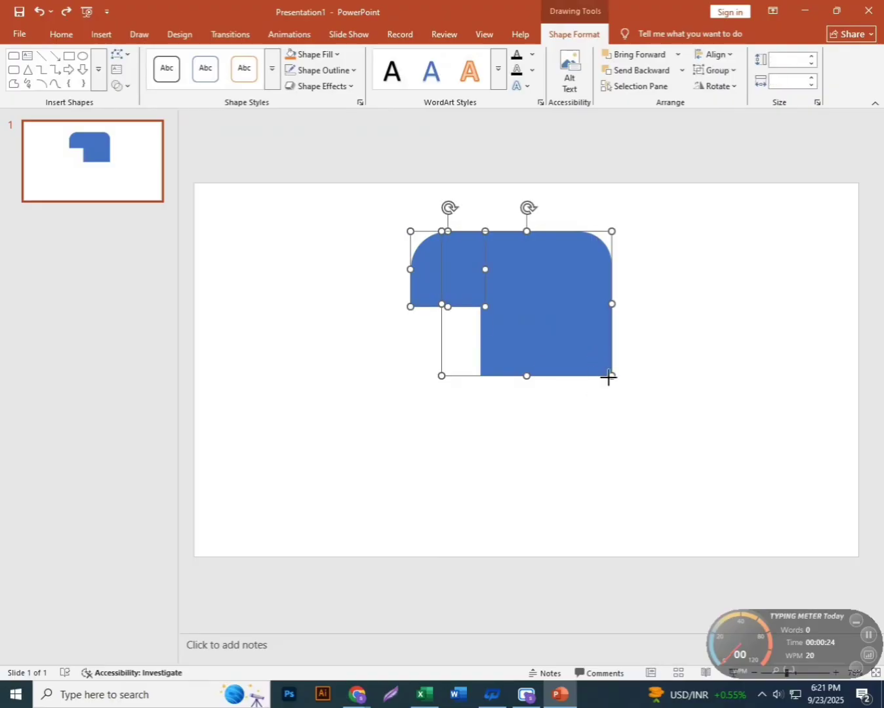
drag(608, 377, 580, 359)
drag(521, 316, 518, 314)
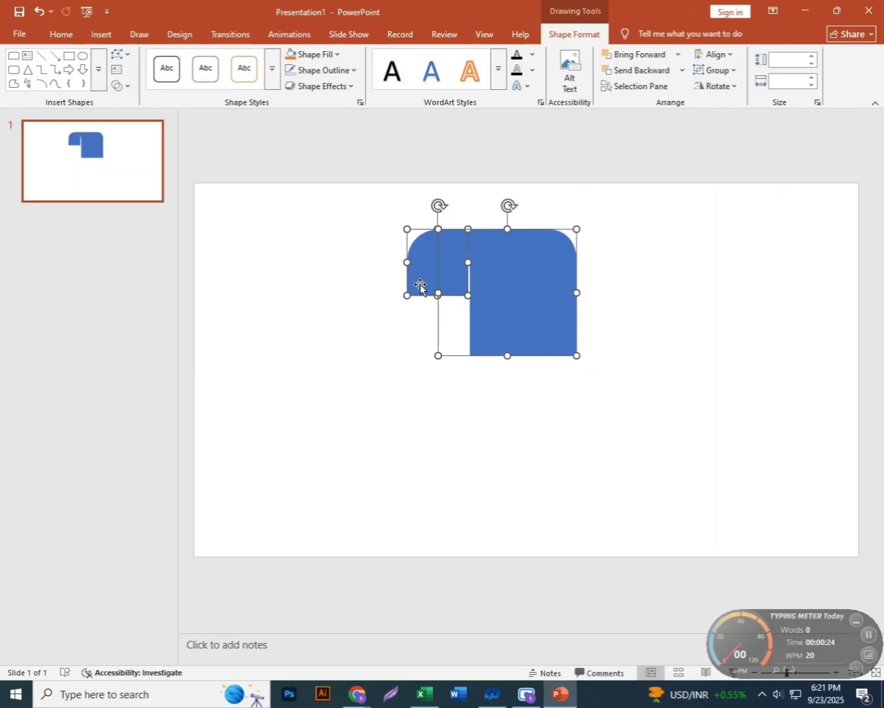
Shift the small rounded shape slightly right to close the gap to the large shape's curved edge
click(407, 310)
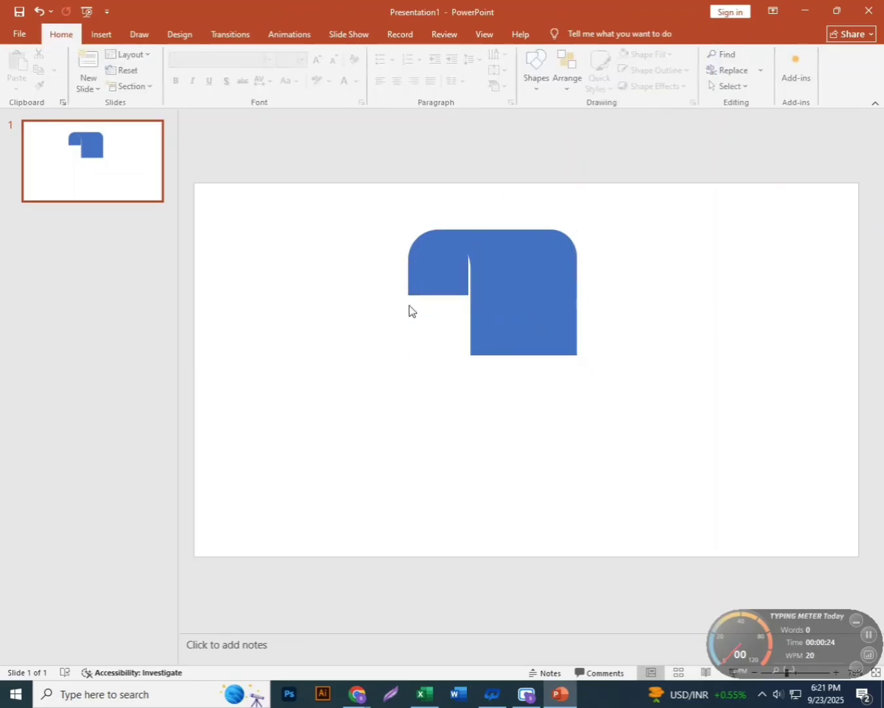
click(417, 295)
drag(416, 295, 420, 296)
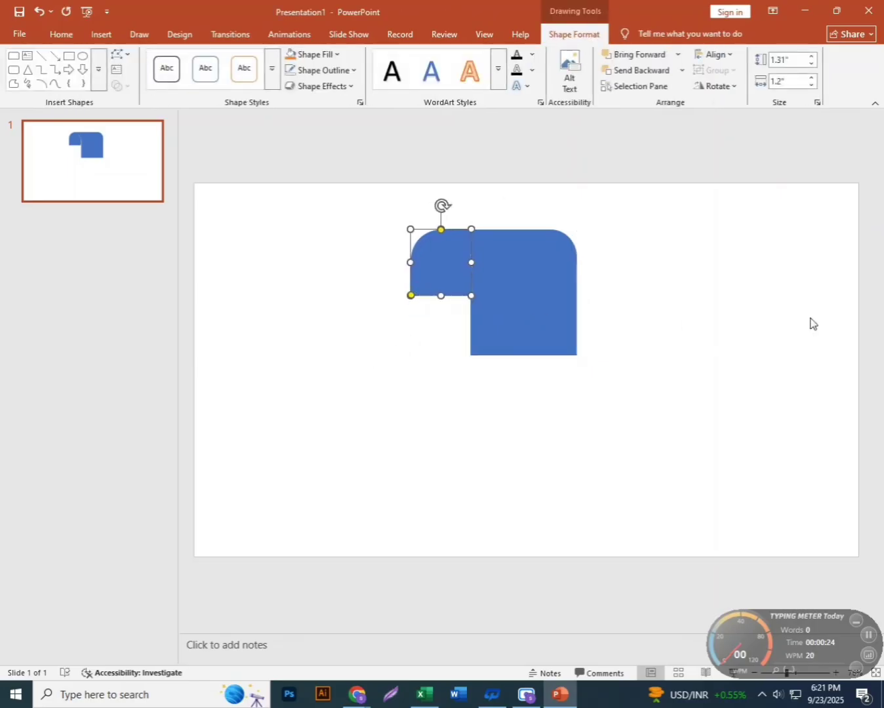
click(742, 326)
Give the large shape a gradient fill
click(529, 290)
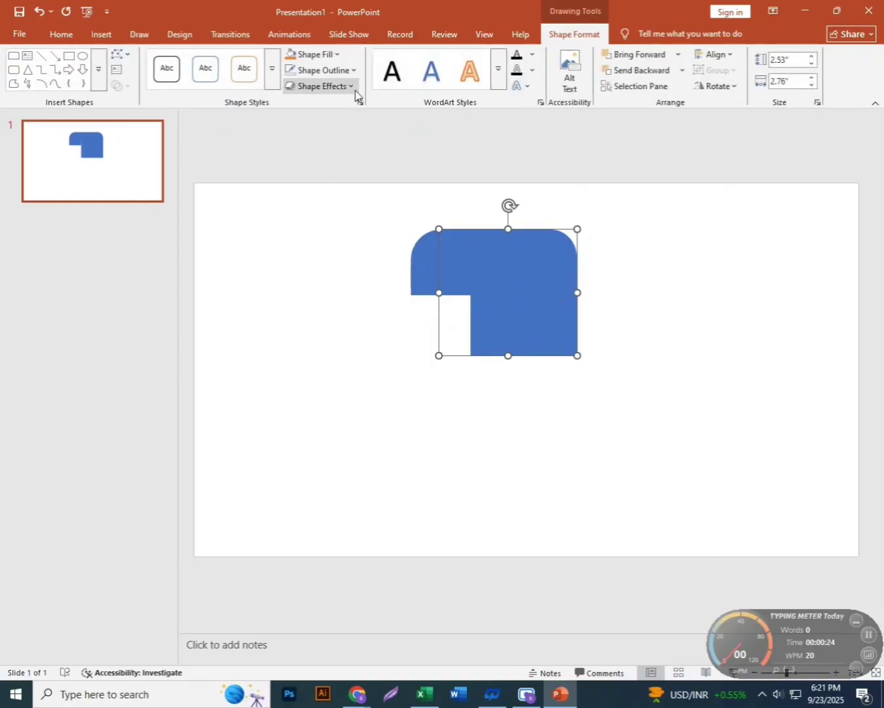
click(360, 103)
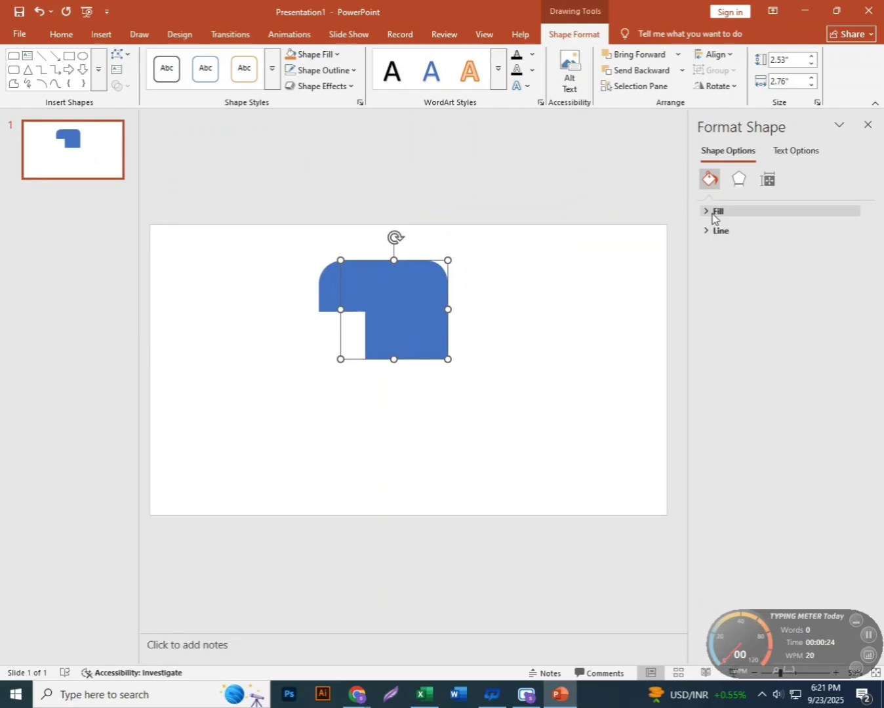
click(712, 212)
click(735, 266)
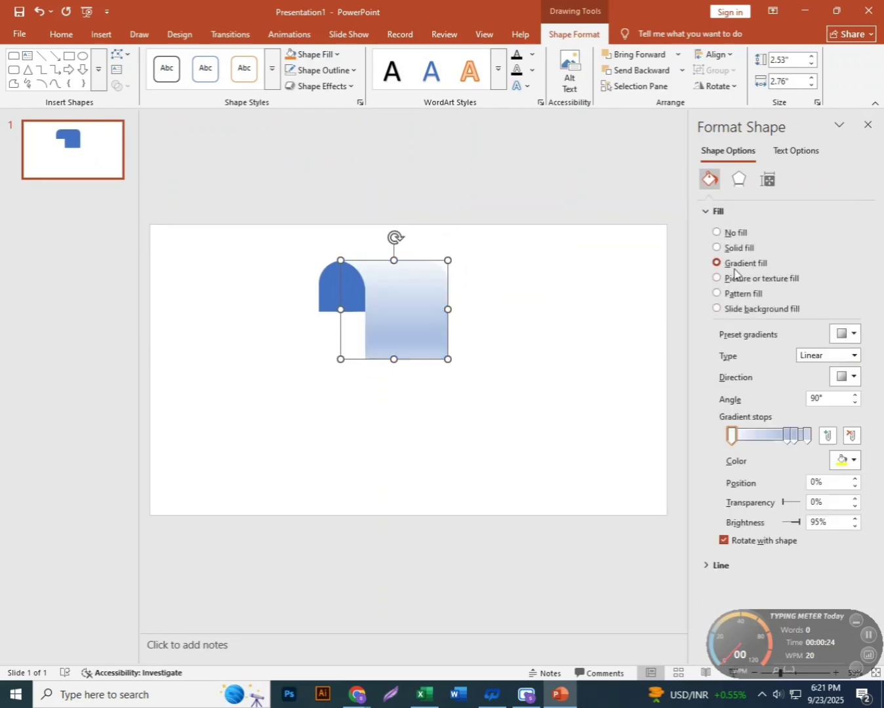
Delete the 100% gradient stop and rearrange the blue stops to 4% and 74% around the near-white one
click(805, 436)
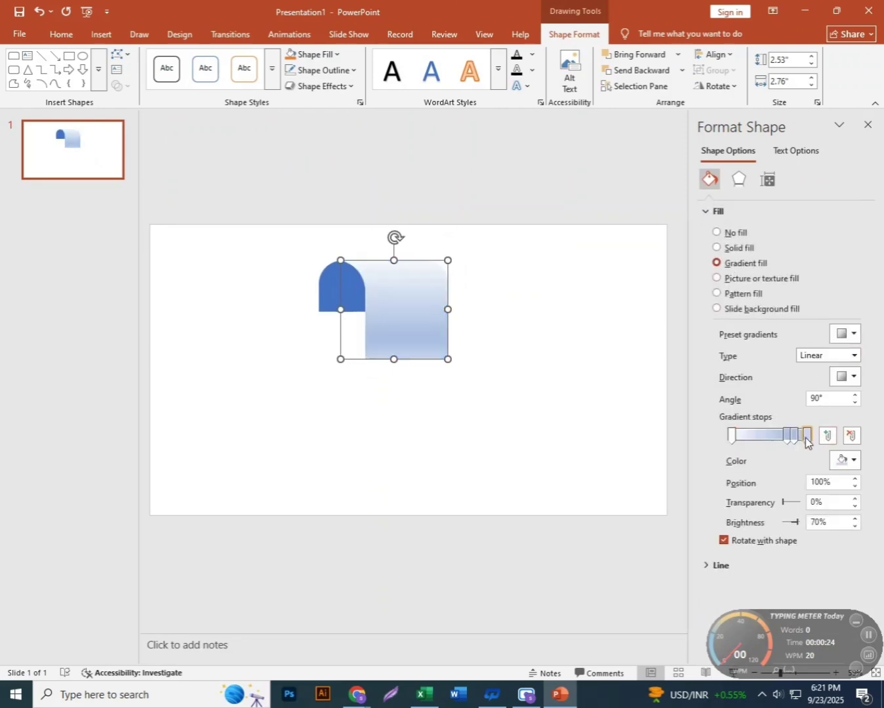
click(851, 436)
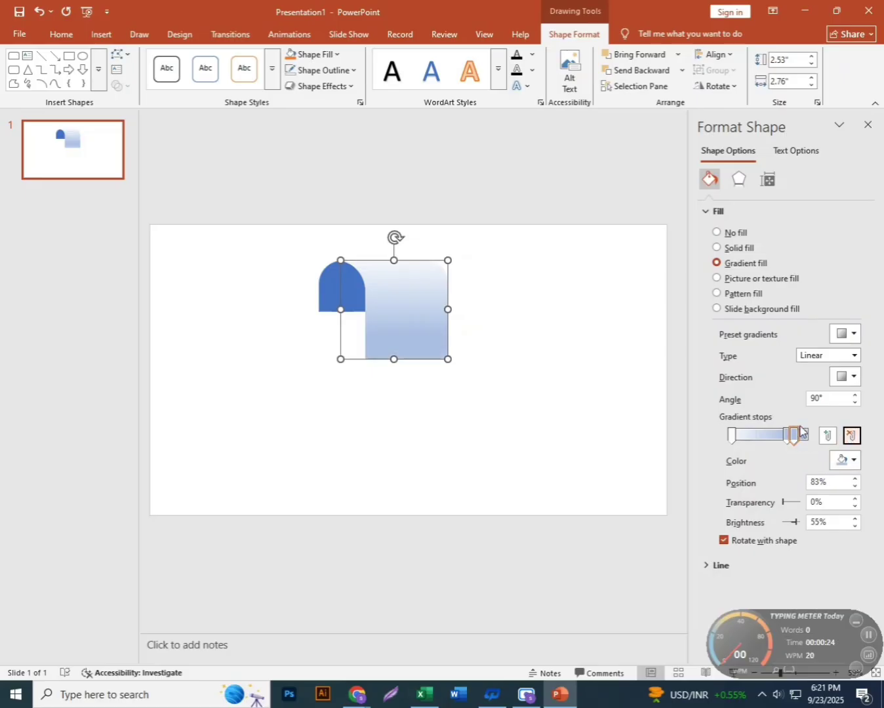
drag(739, 438, 786, 438)
click(735, 436)
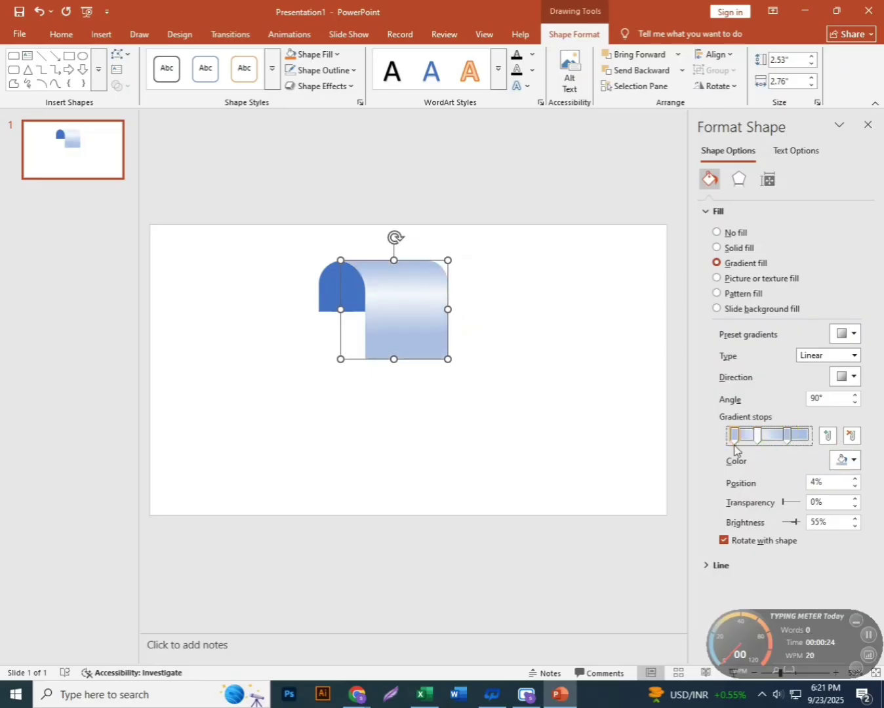
Color the 74% gradient stop with the dark blue theme shade at -50% brightness and the 4% stop with standard blue
click(852, 461)
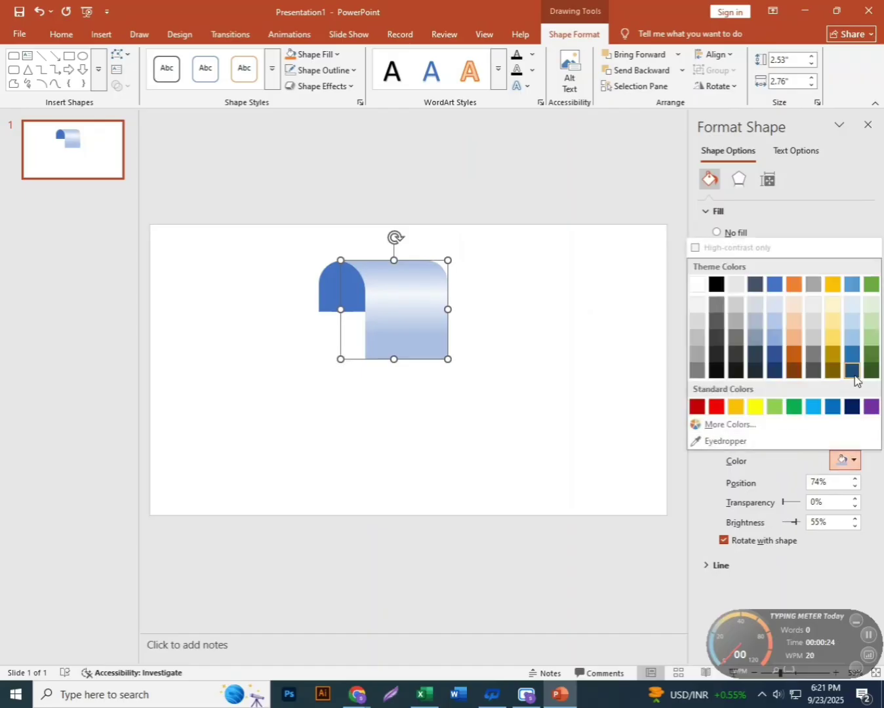
click(852, 371)
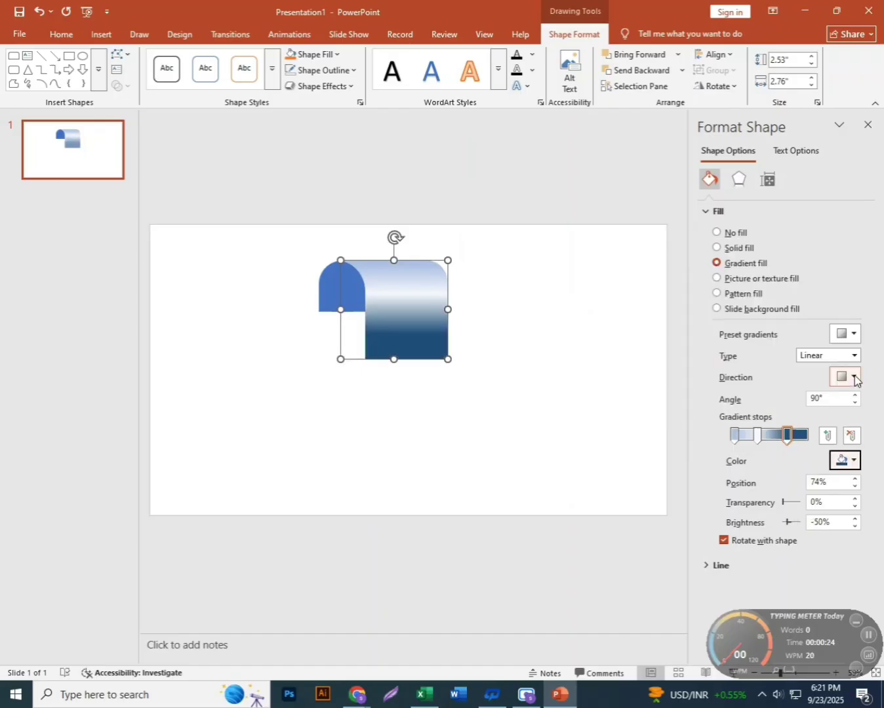
click(735, 435)
click(852, 461)
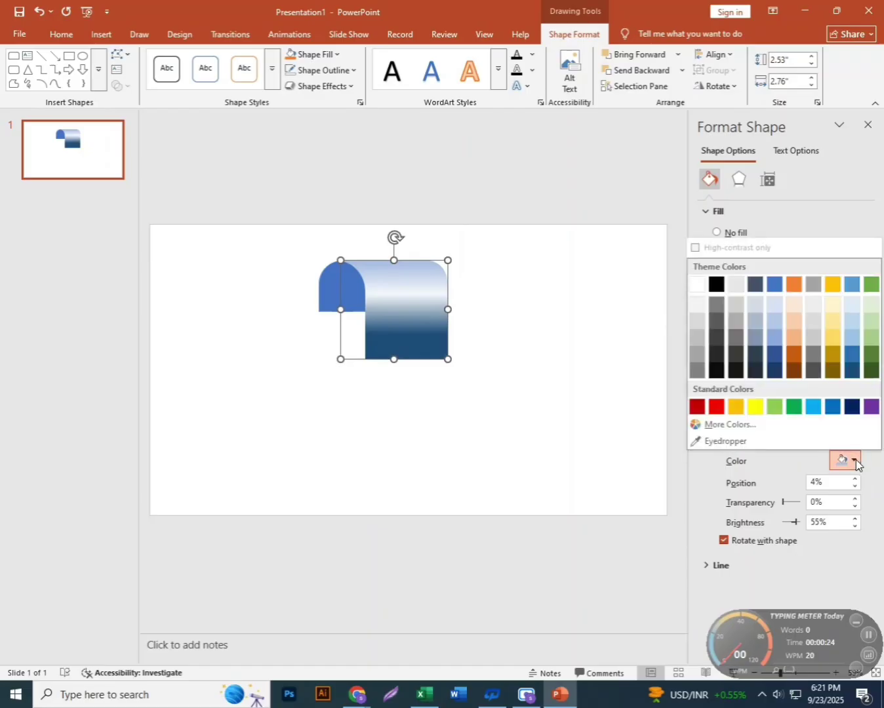
click(838, 406)
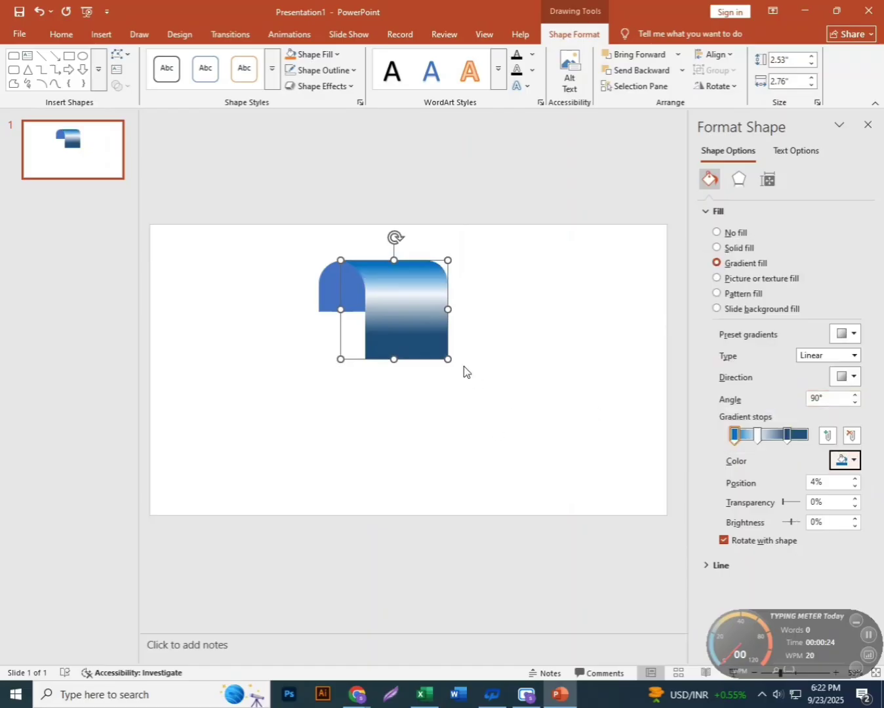
Move the near-white gradient stop to the 22% position
click(756, 436)
drag(757, 435, 746, 438)
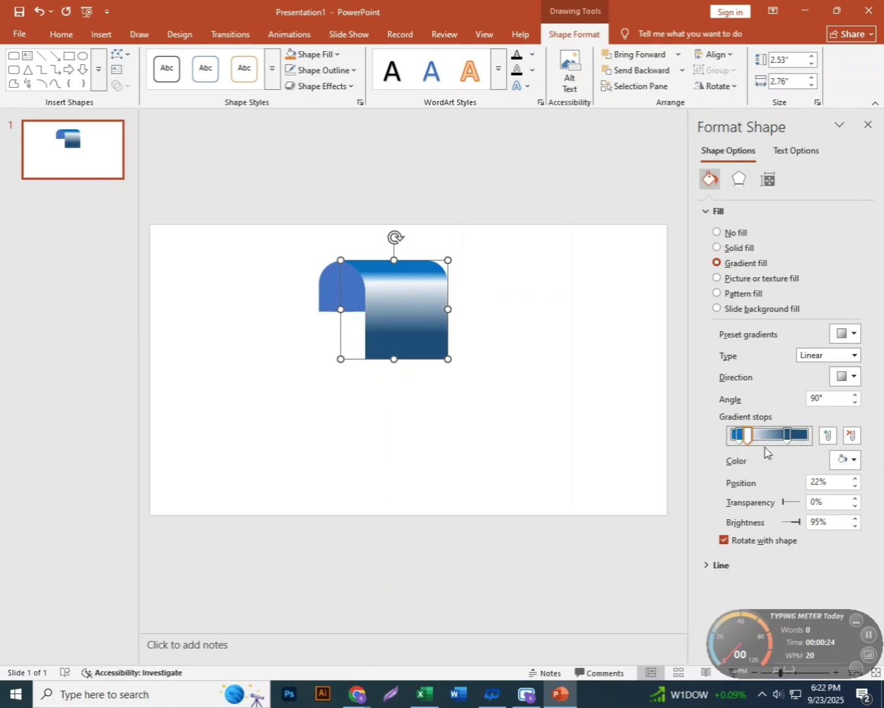
Compress the large shape's gradient, with blue at 3%, near-white at 19% and the dark blue stop near the middle
drag(784, 444, 732, 439)
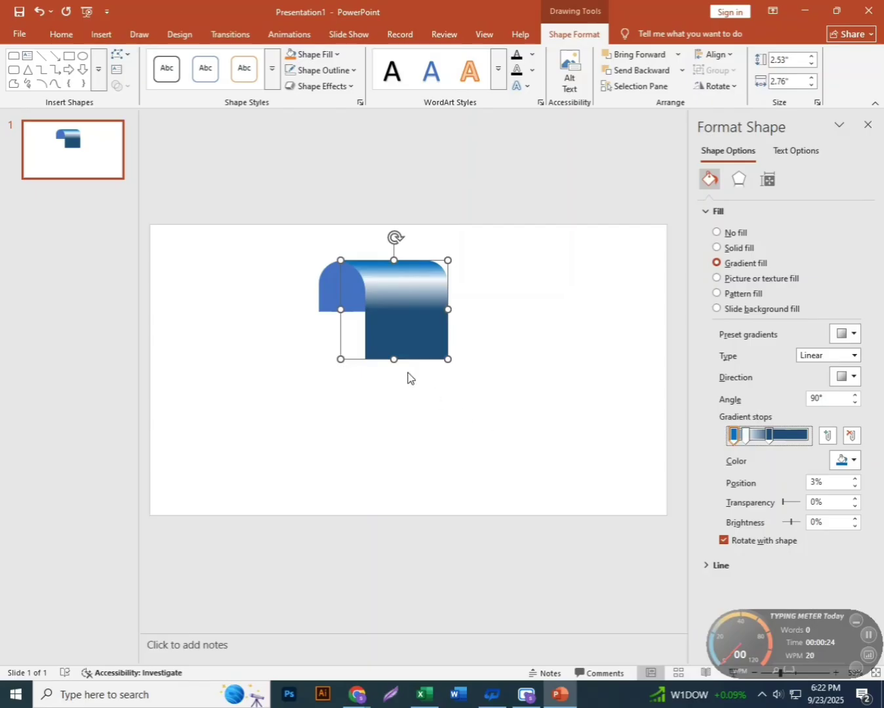
Fill the small arched shape with the same solid dark blue as the lower part of the large shape
click(342, 295)
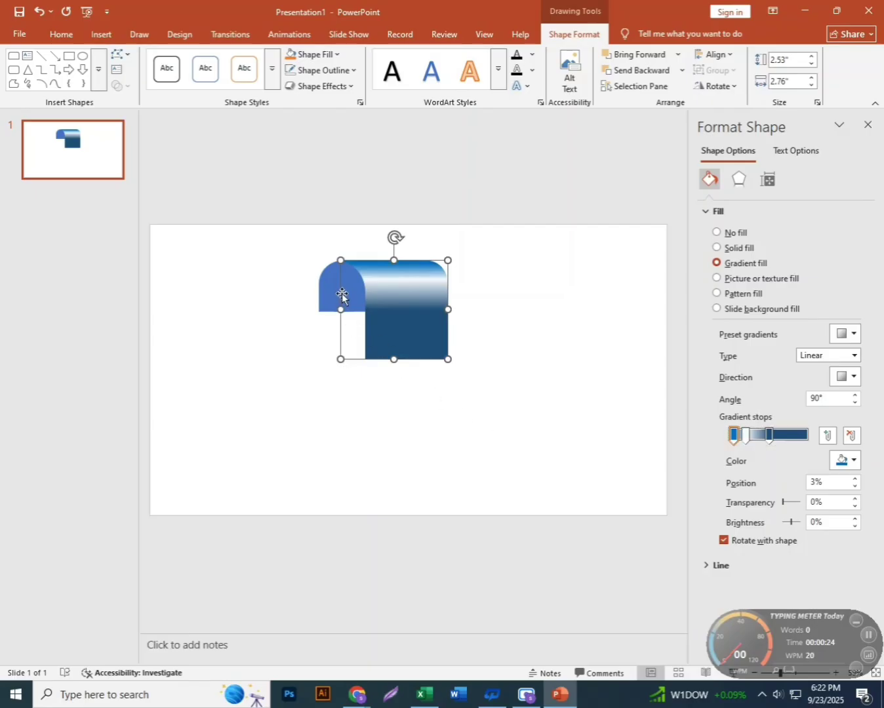
click(338, 294)
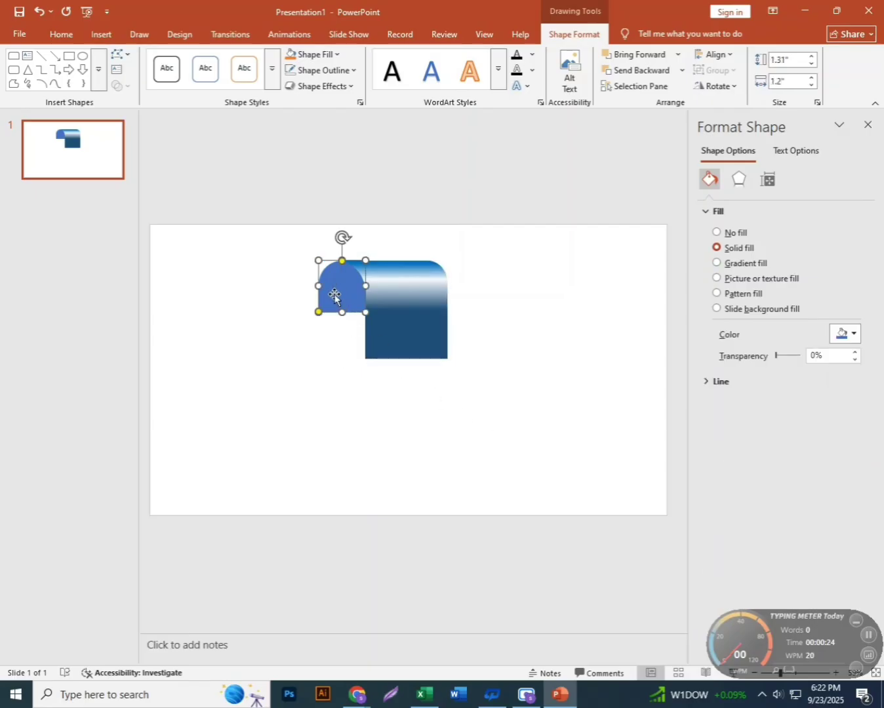
click(853, 335)
click(845, 488)
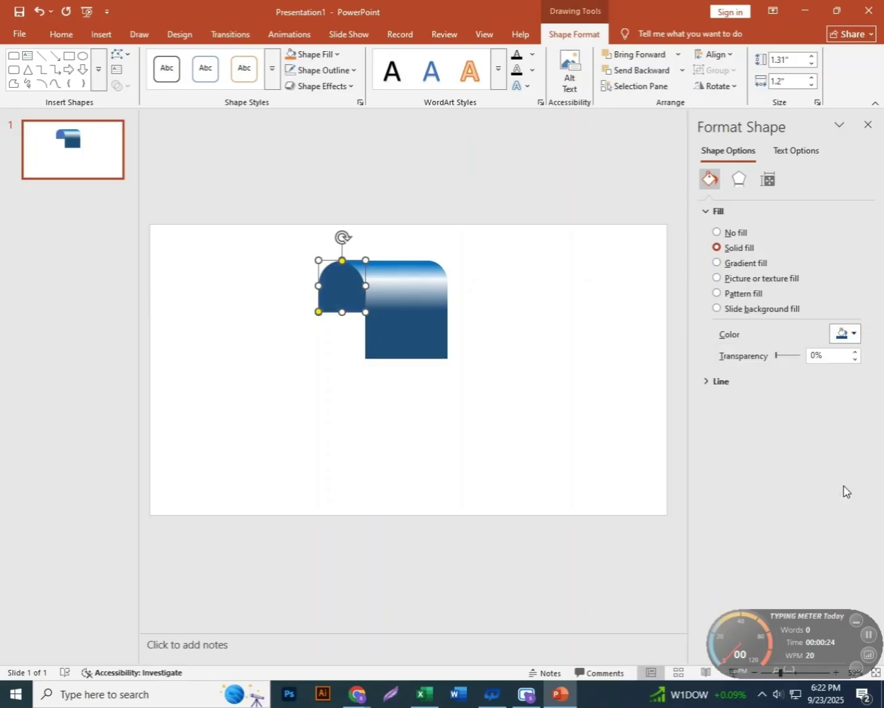
click(487, 464)
Enlarge both shapes together so the large one measures about 4.26" high by 4.65" wide
click(410, 322)
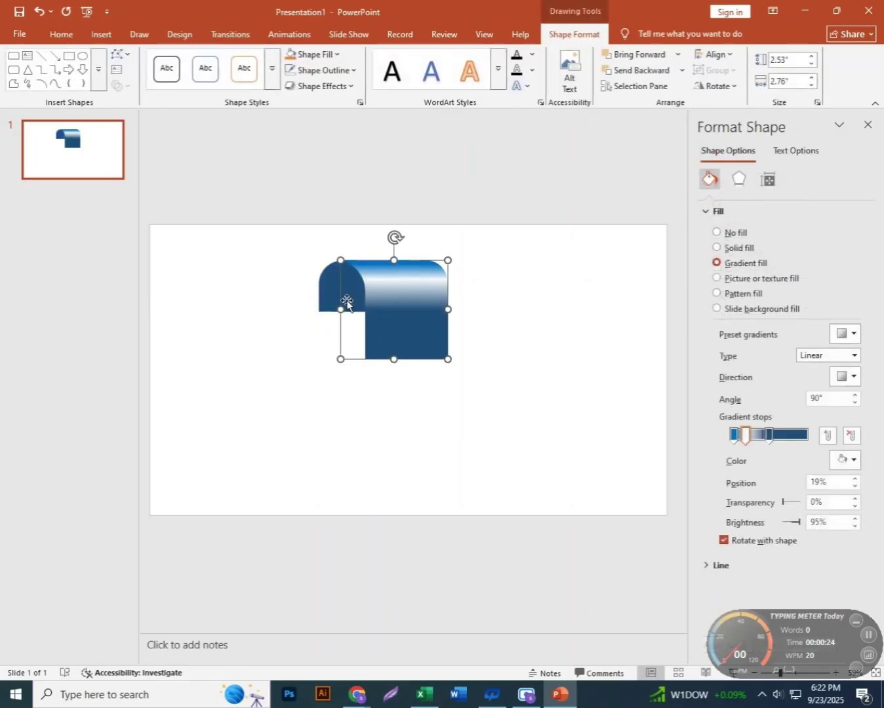
drag(347, 305, 346, 305)
shift+click(332, 301)
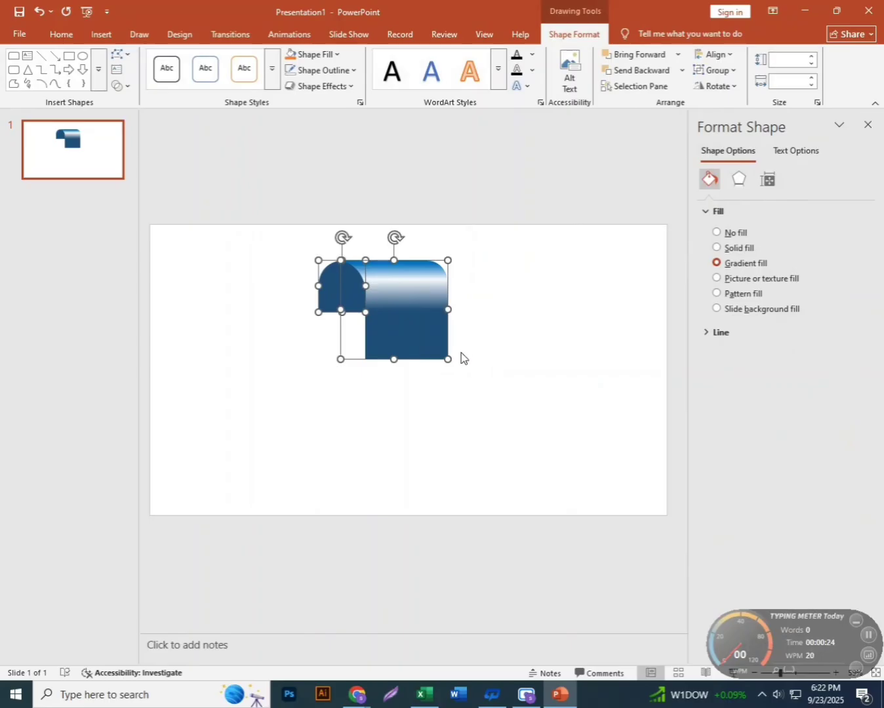
drag(449, 359, 522, 423)
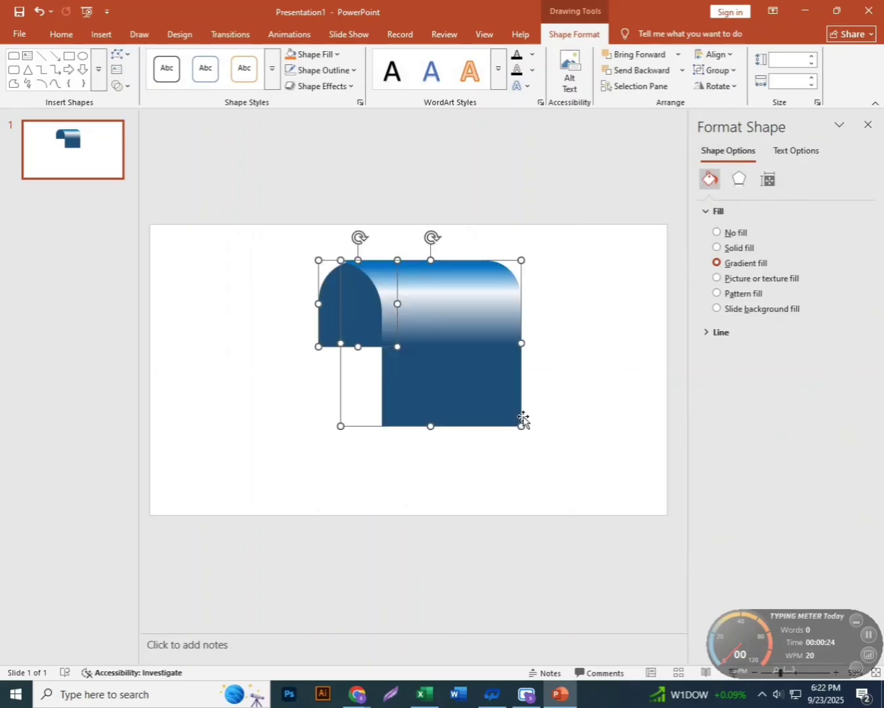
click(221, 302)
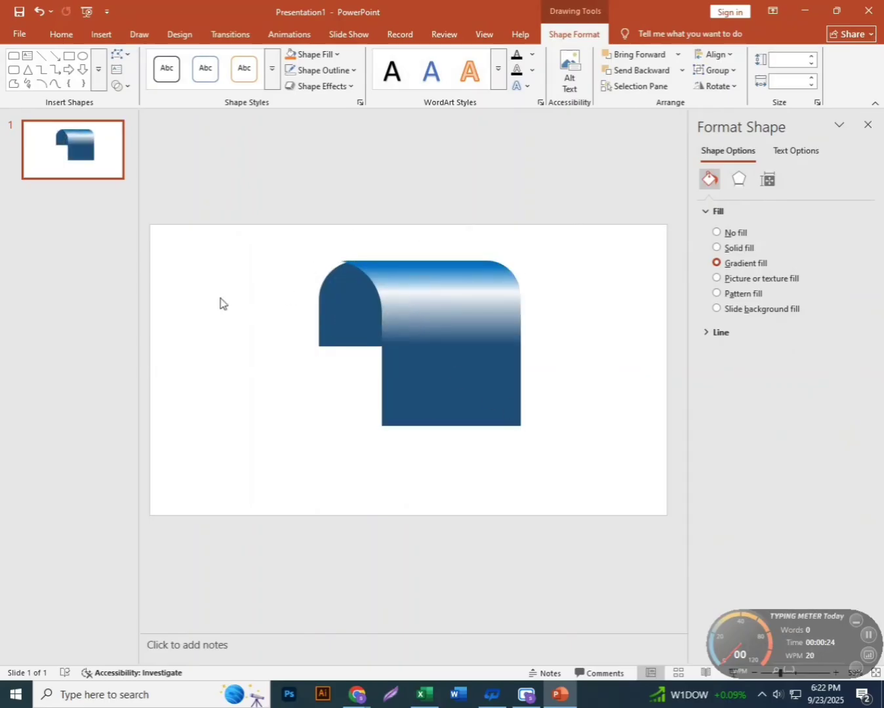
Widen the small arched shape slightly on its outer left side to fit its curve to the large shape's top edge
click(320, 303)
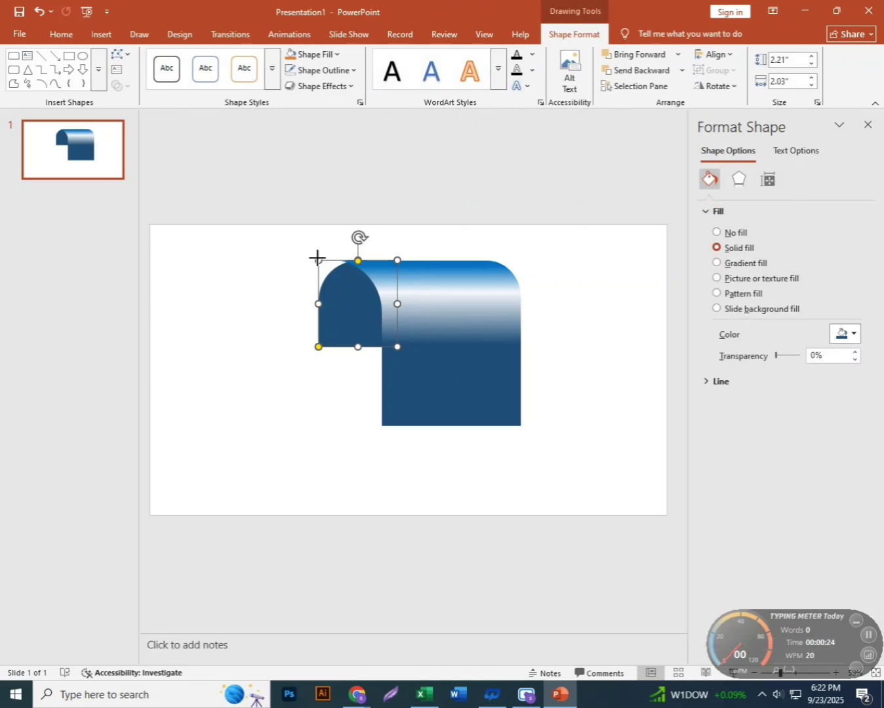
drag(314, 256, 311, 263)
click(550, 328)
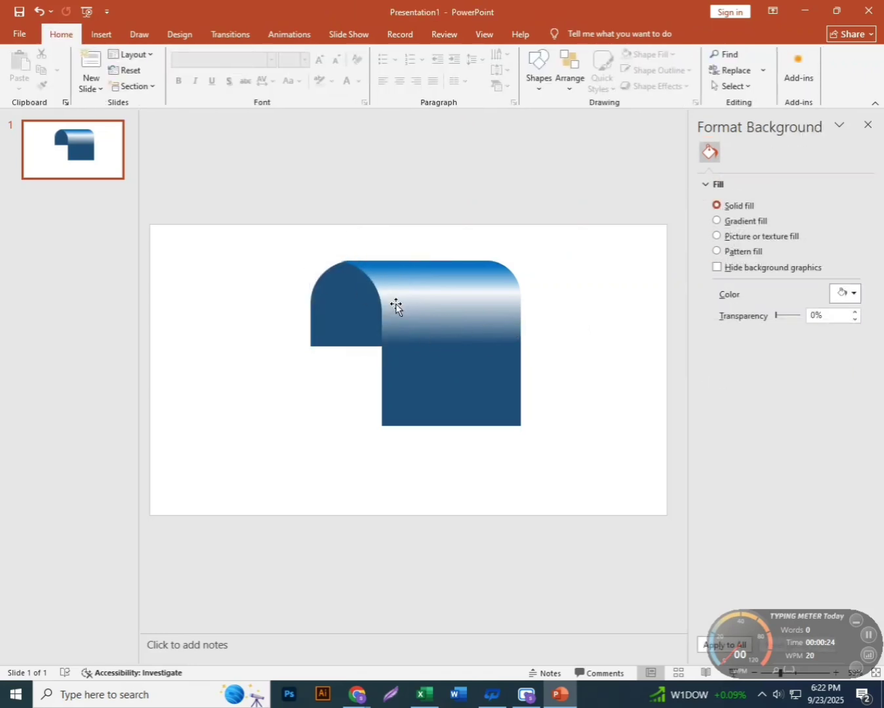
Insert the stopwatch icon from the Analytics icon category onto the slide
click(416, 310)
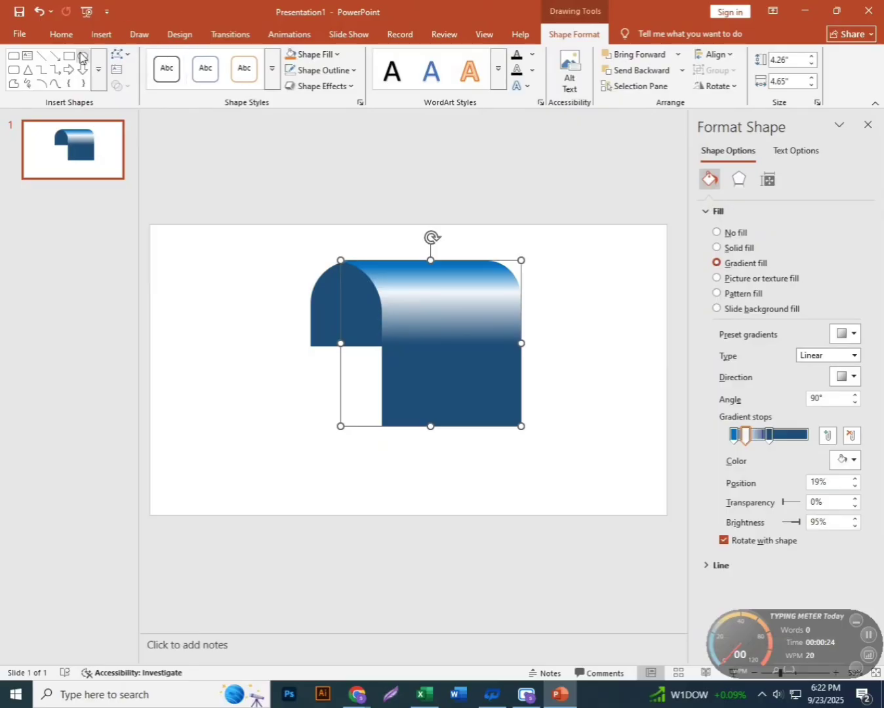
click(98, 36)
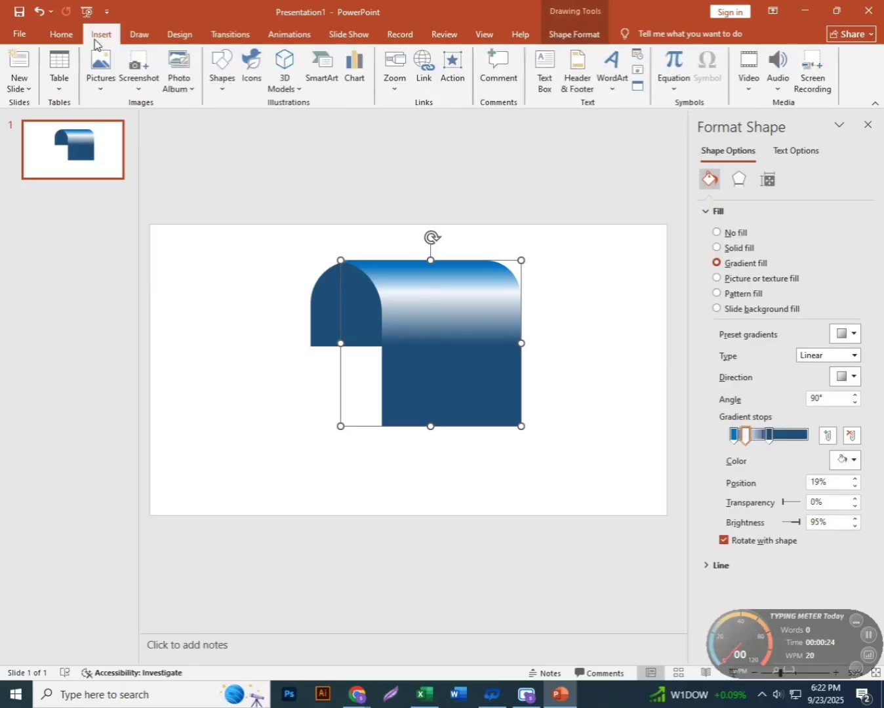
click(256, 78)
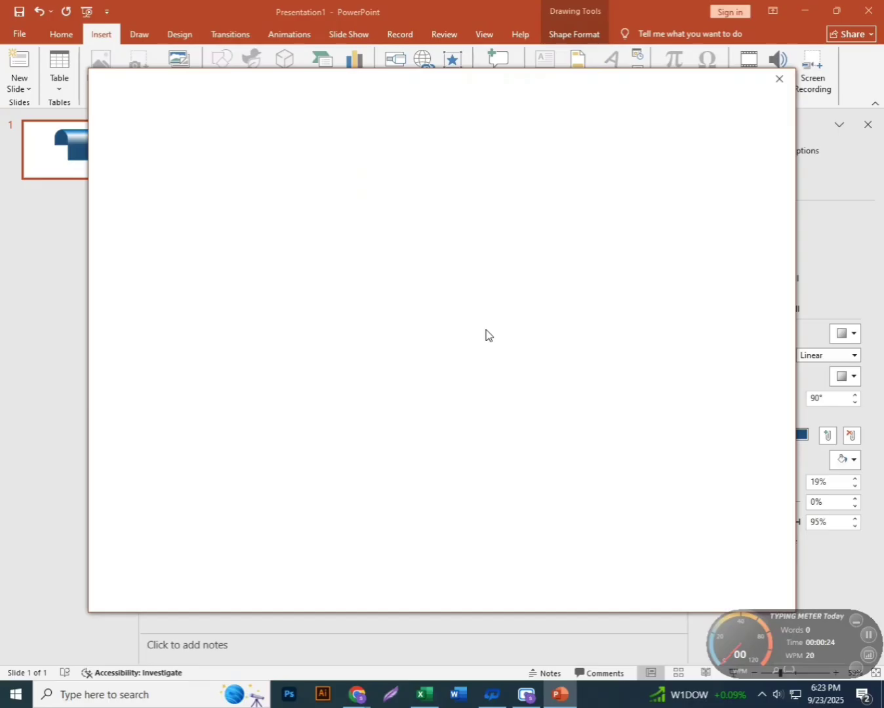
scroll(470, 466, down, 4)
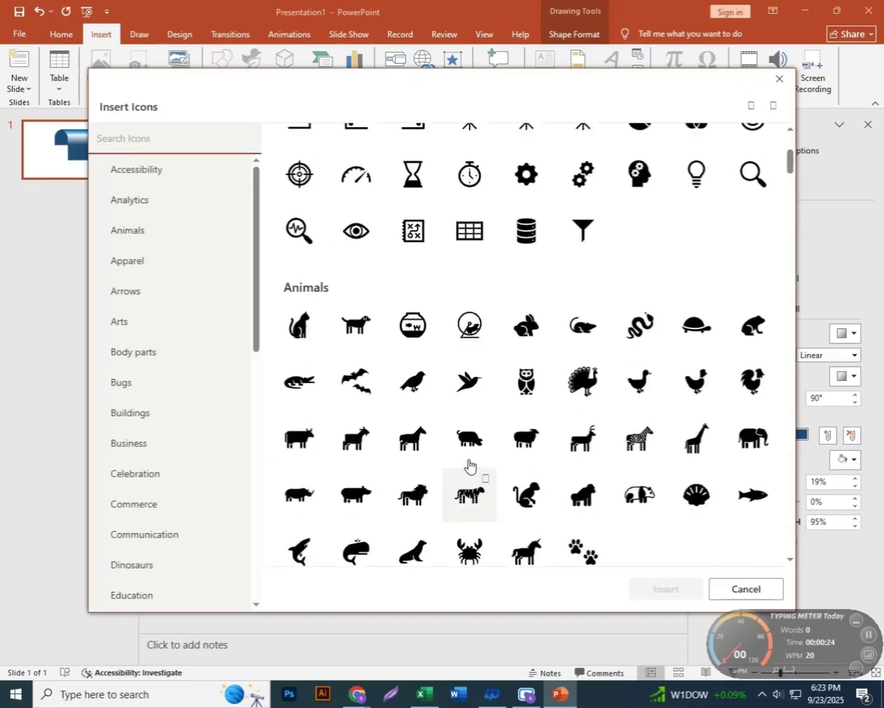
scroll(449, 329, up, 2)
click(466, 322)
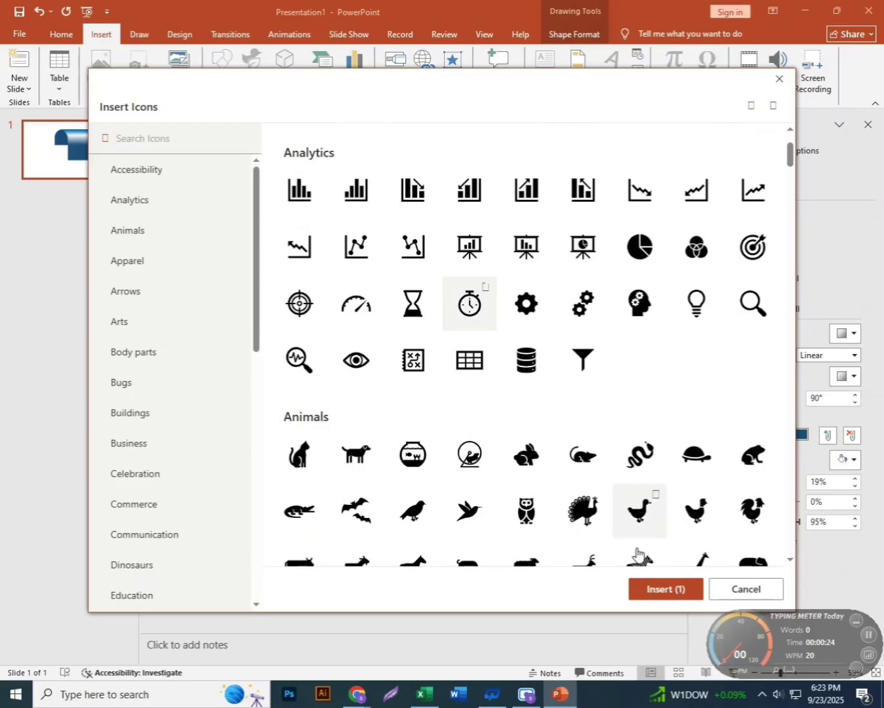
click(651, 593)
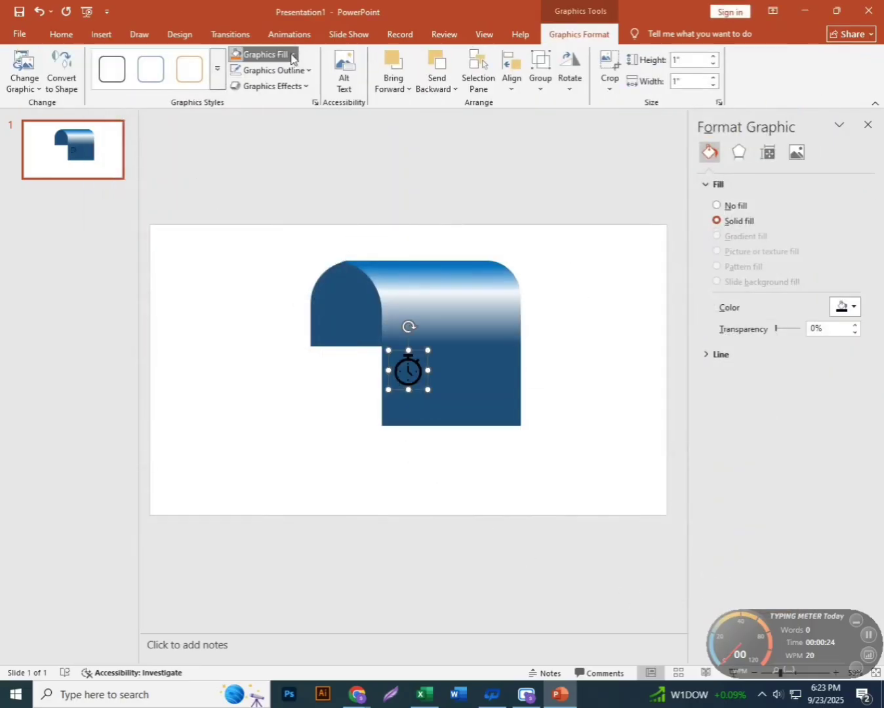
Recolor the stopwatch icon white and undo the accidental move of the large gradient shape
click(246, 55)
key(Escape)
click(243, 54)
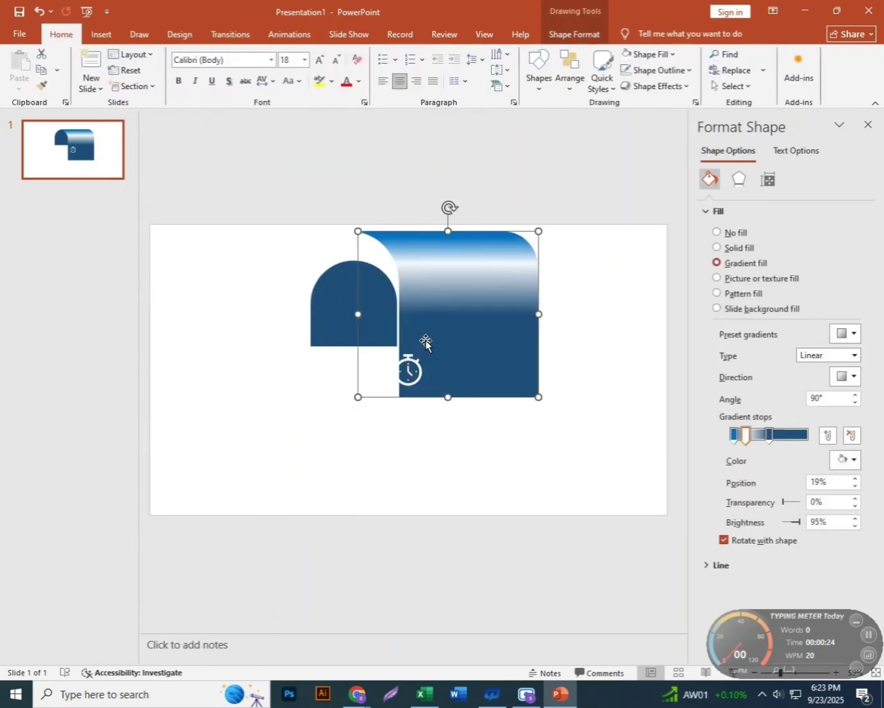
key(ctrl+z)
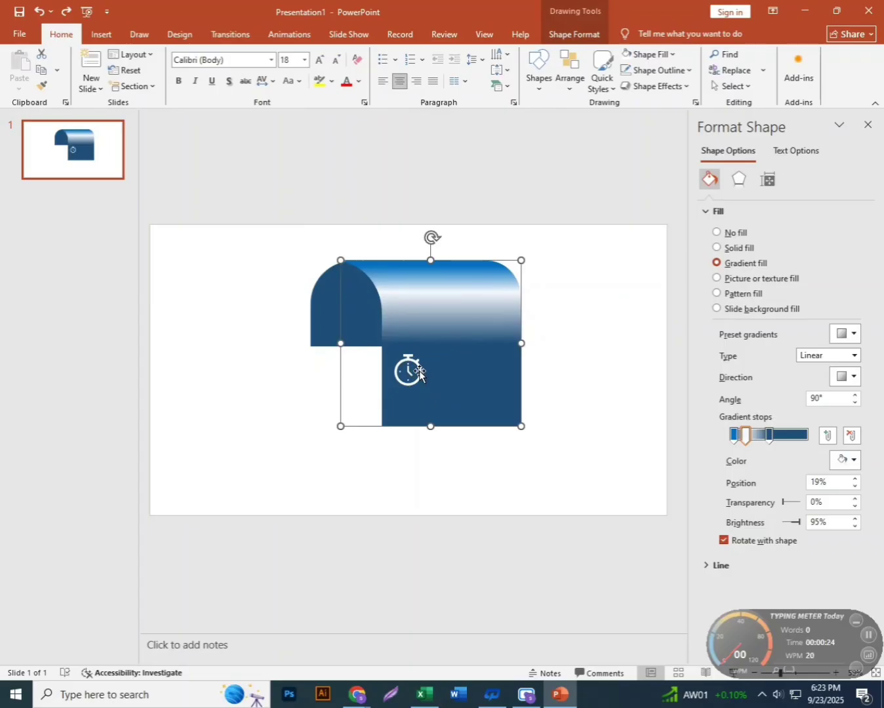